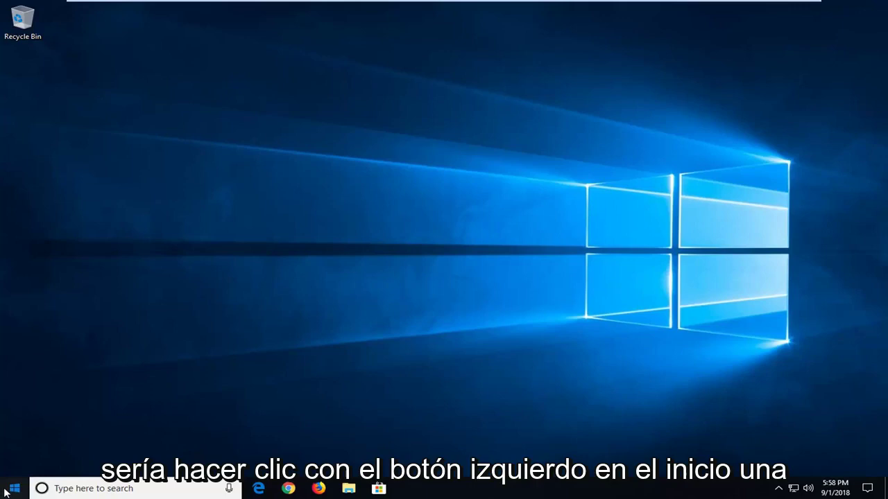
Search the Start menu for regedit and run it as administrator.
click(8, 491)
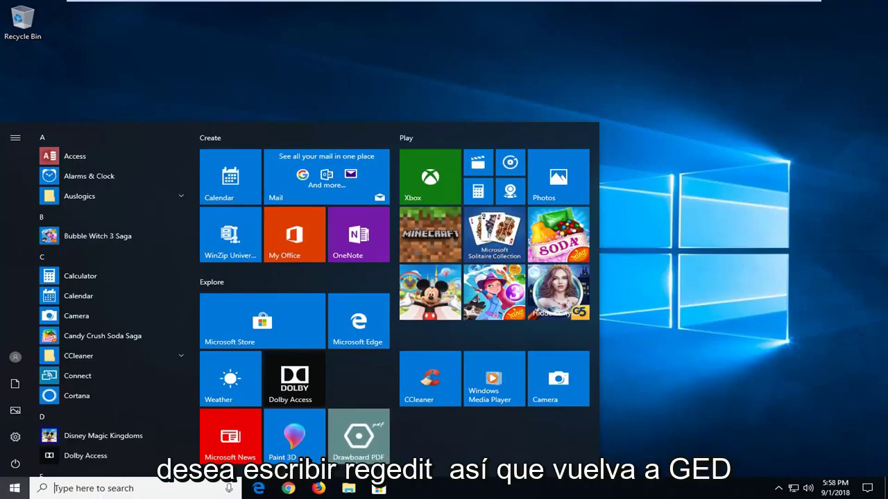
text(r)
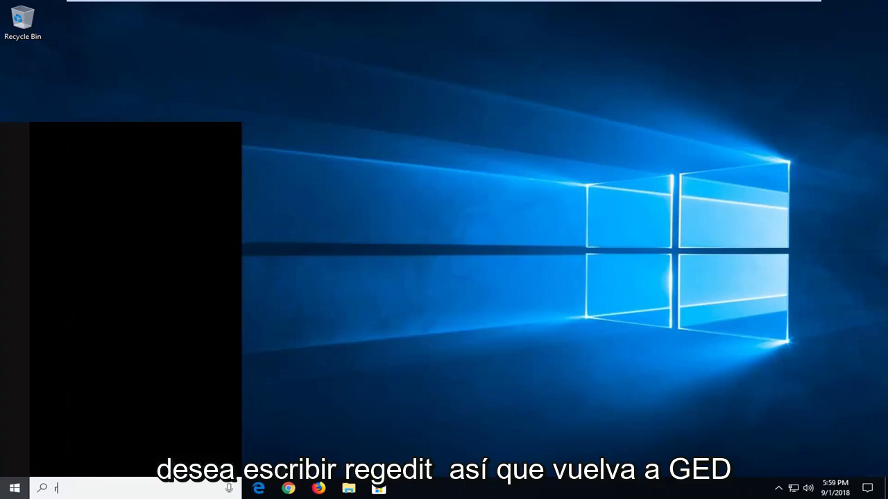
text(egedit)
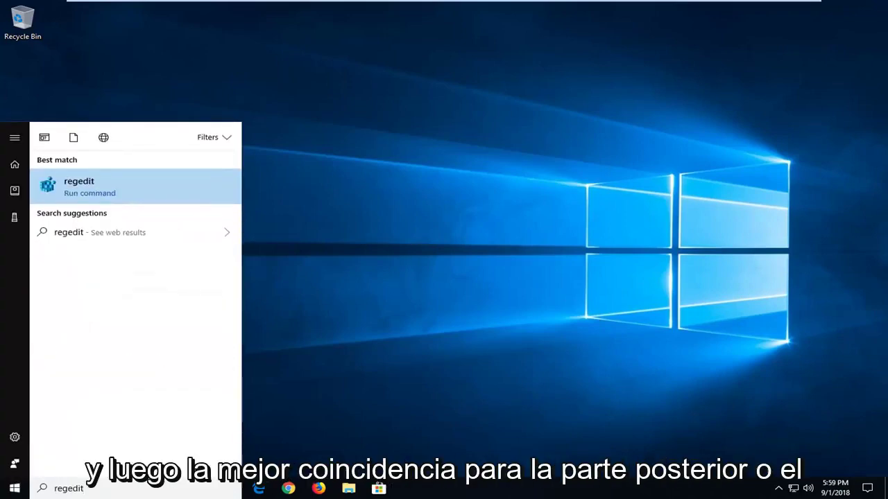
right_click(82, 186)
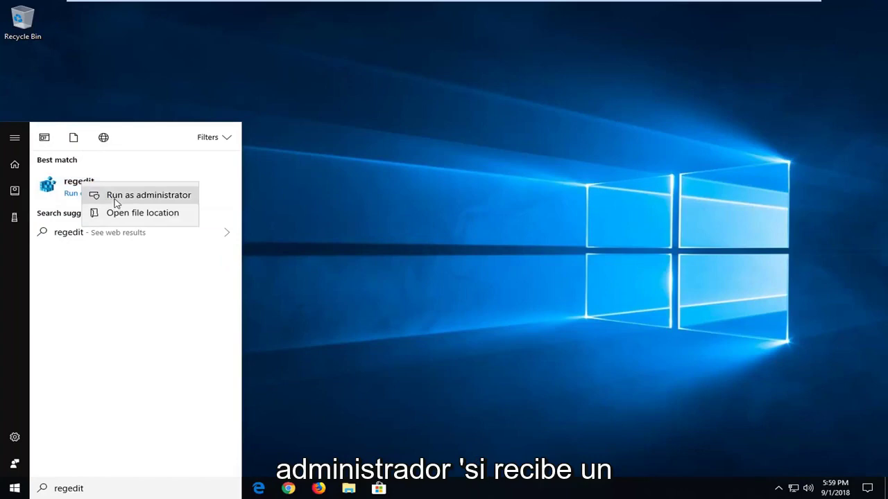
click(97, 194)
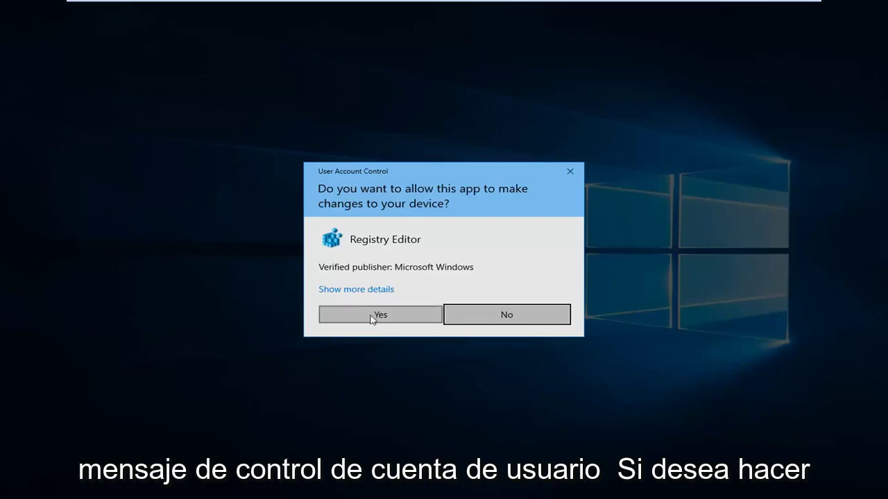
Accept the User Account Control prompt so Registry Editor opens.
click(371, 316)
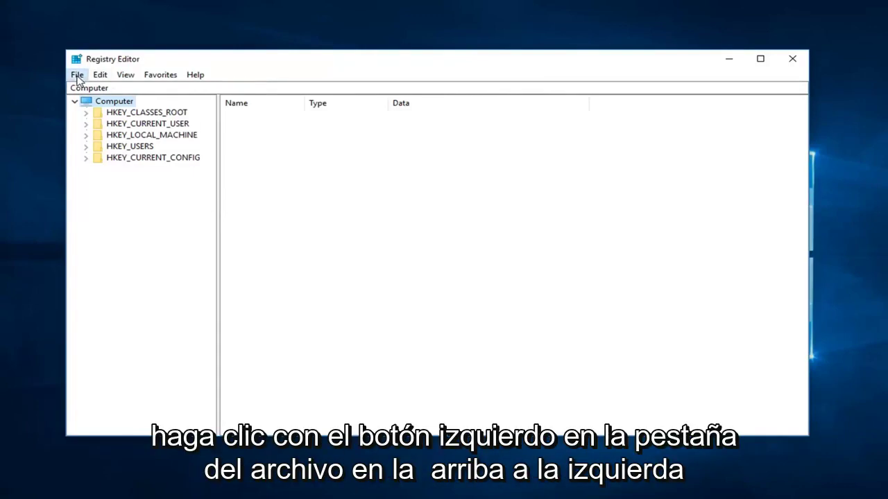
click(78, 76)
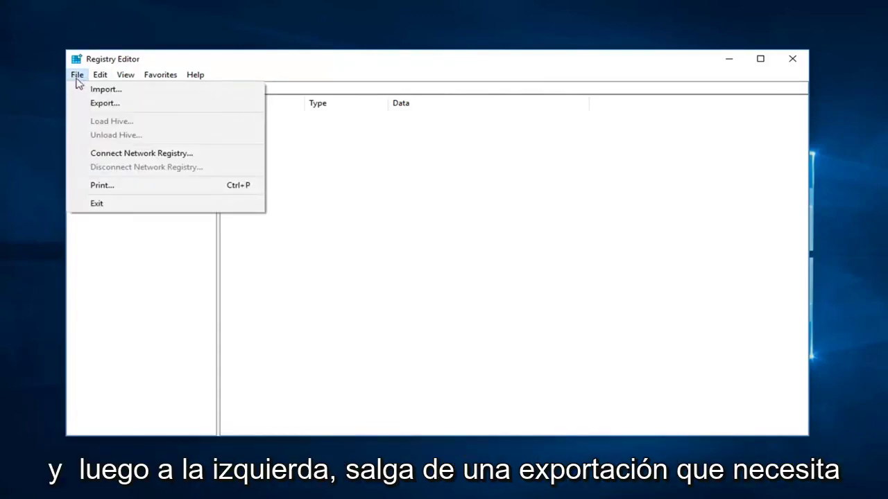
click(96, 103)
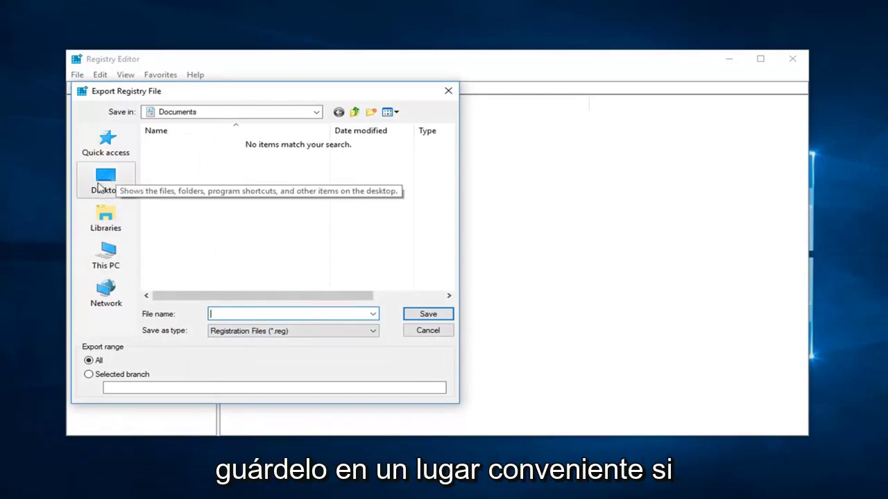
click(104, 184)
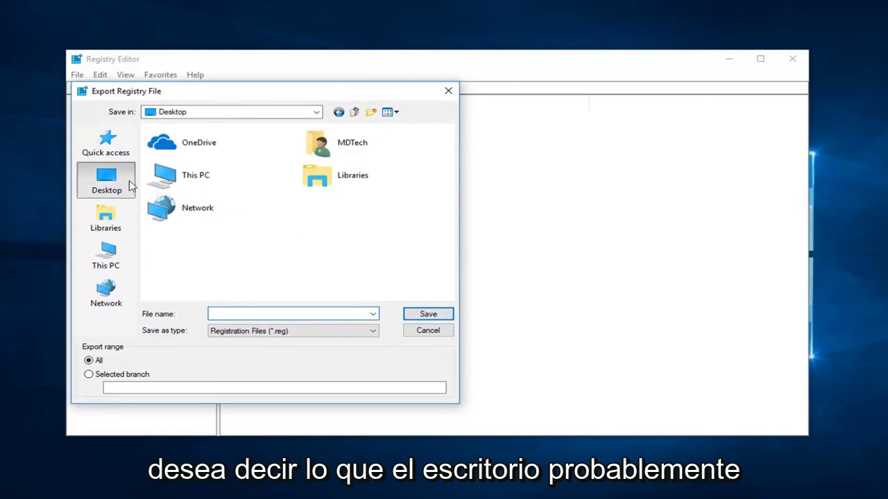
click(424, 332)
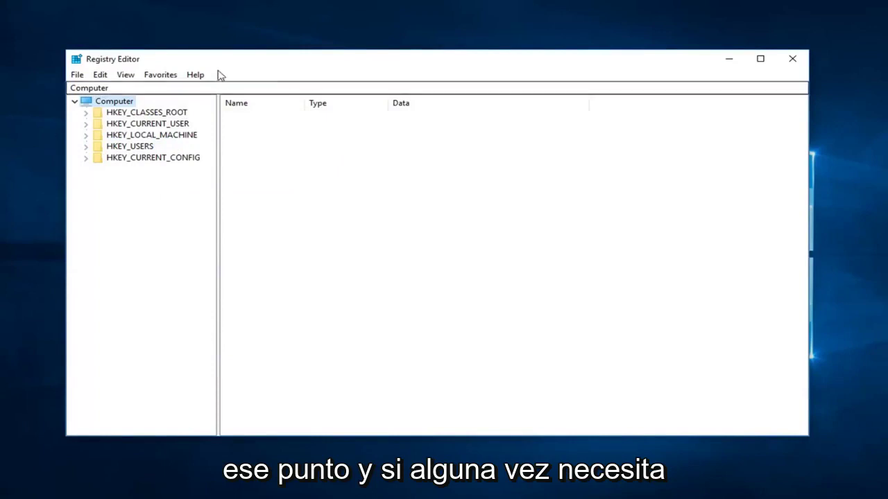
drag(229, 61, 250, 61)
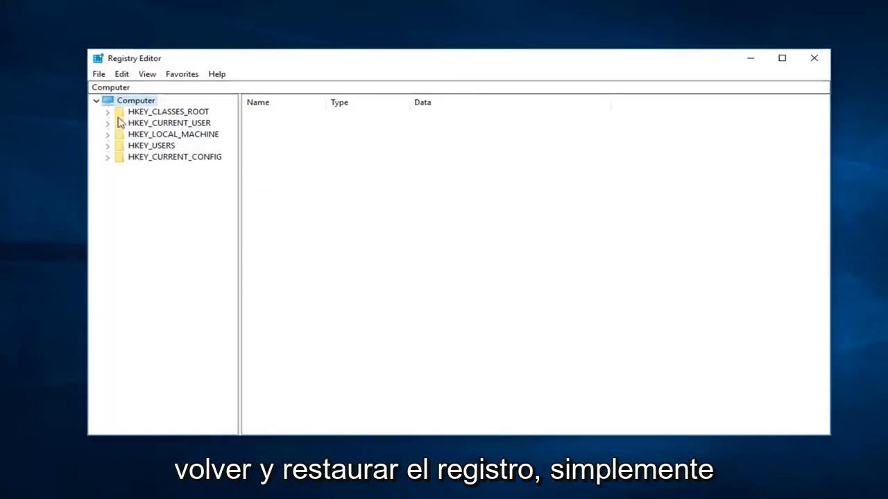
click(99, 75)
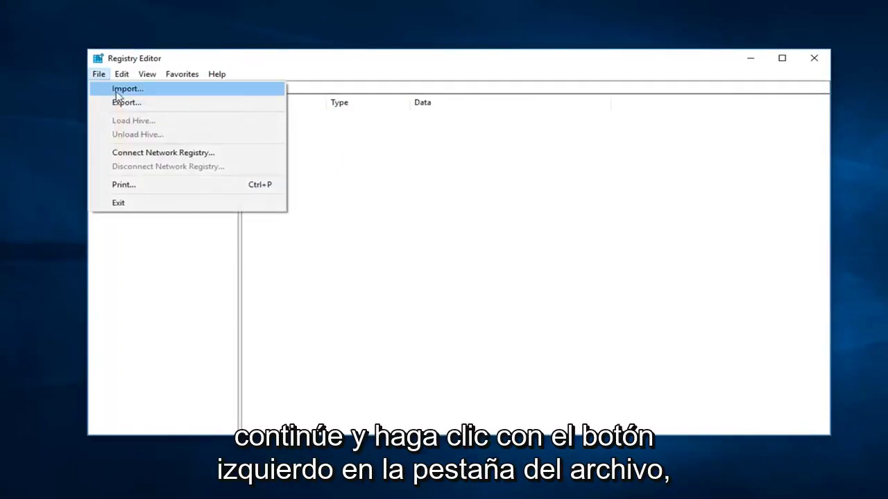
click(116, 90)
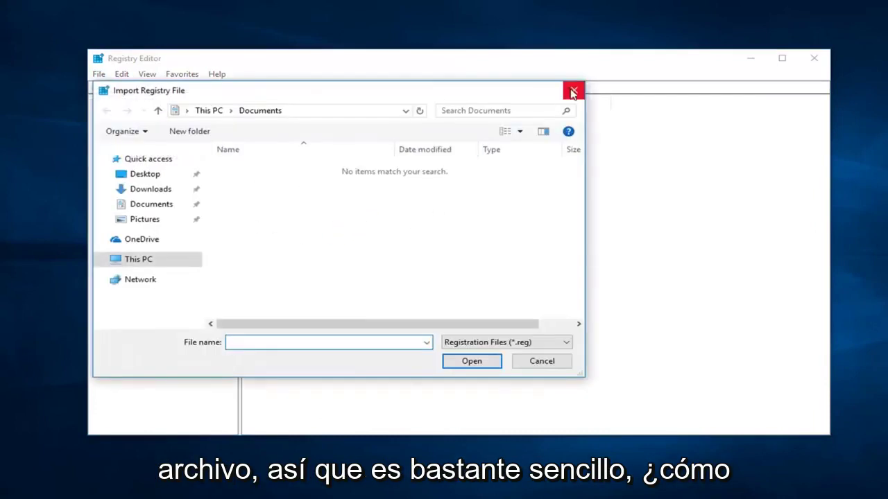
click(574, 90)
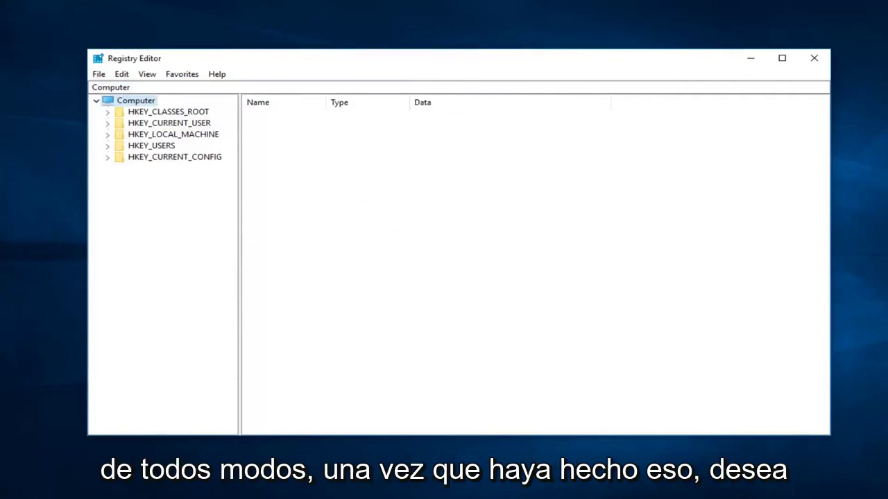
Expand HKEY_LOCAL_MACHINE and SOFTWARE, widening the key tree pane.
click(164, 137)
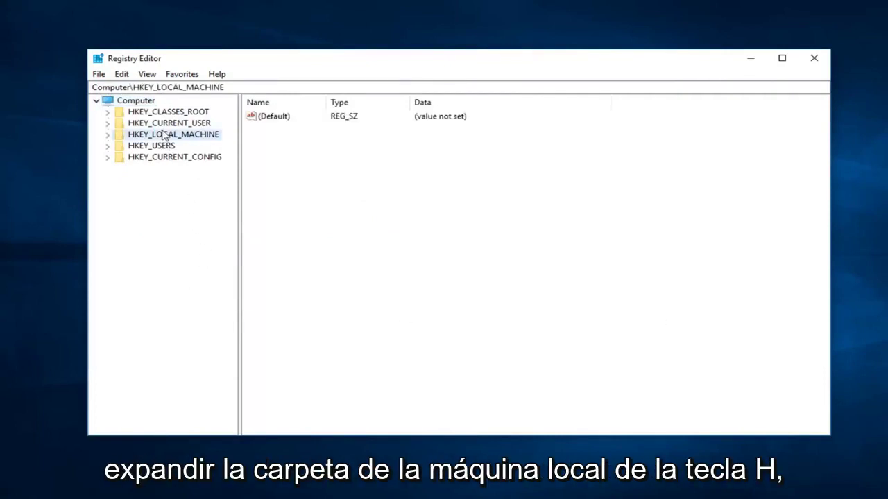
click(108, 134)
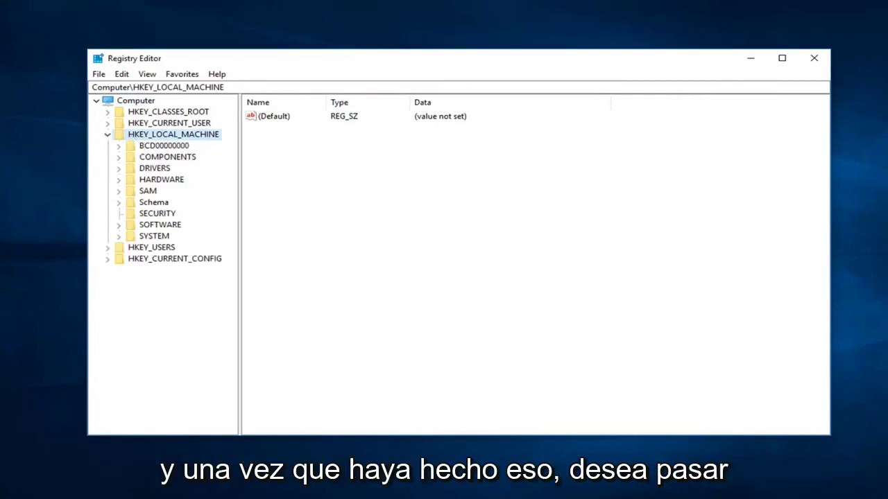
click(143, 227)
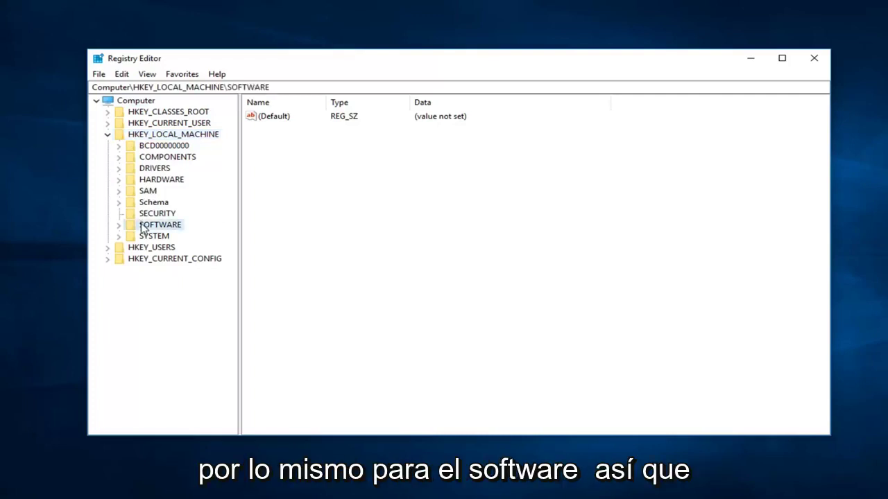
double_click(143, 227)
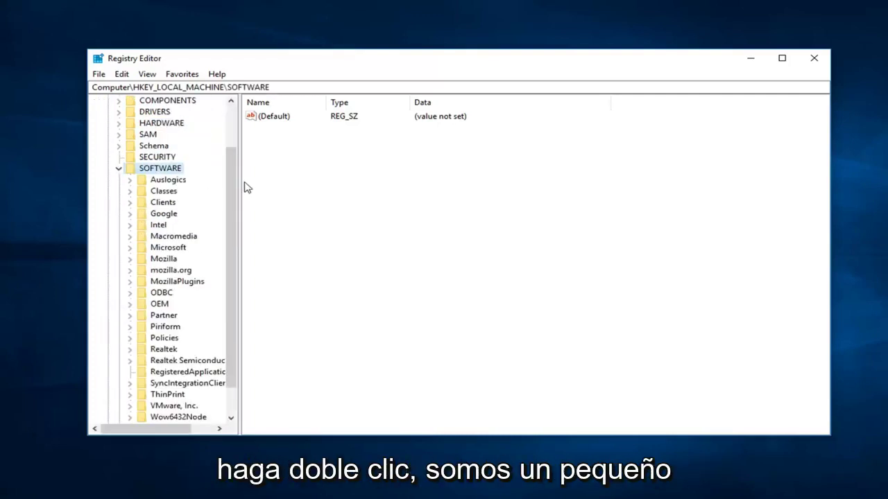
drag(238, 181, 340, 181)
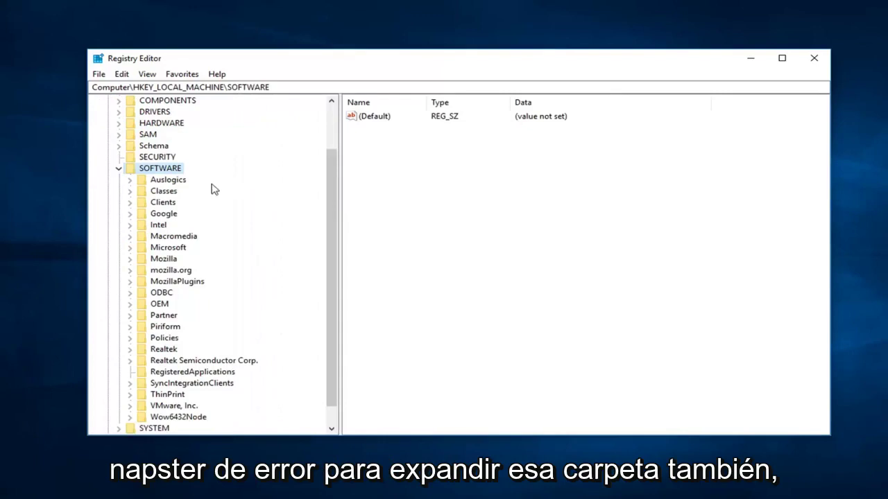
Expand the Microsoft key and select its Active Setup subkey.
scroll(168, 197, down, 1)
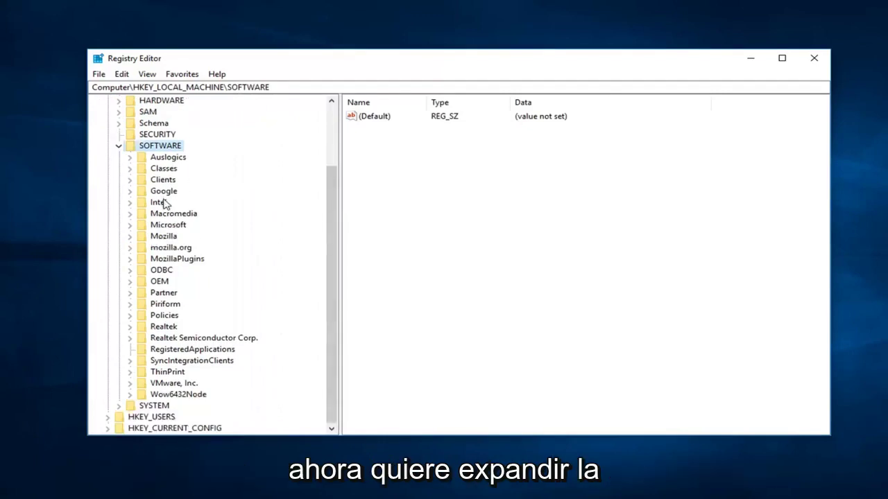
click(157, 227)
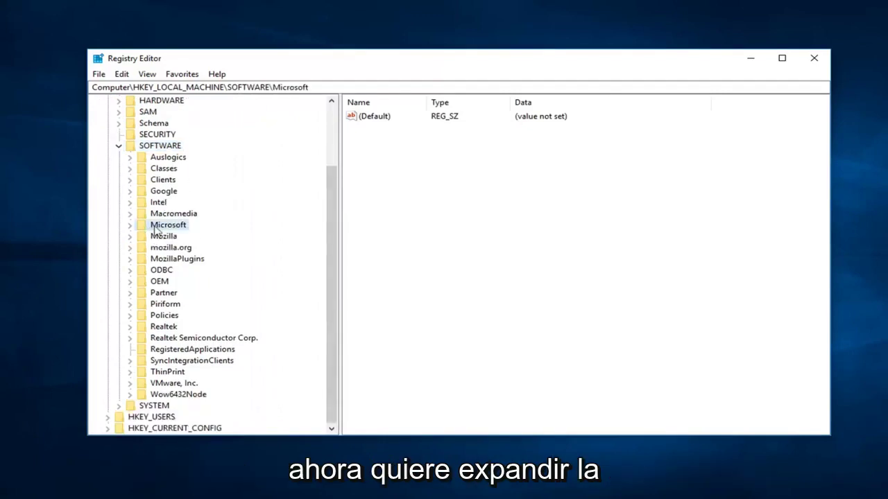
double_click(157, 229)
scroll(160, 228, down, 2)
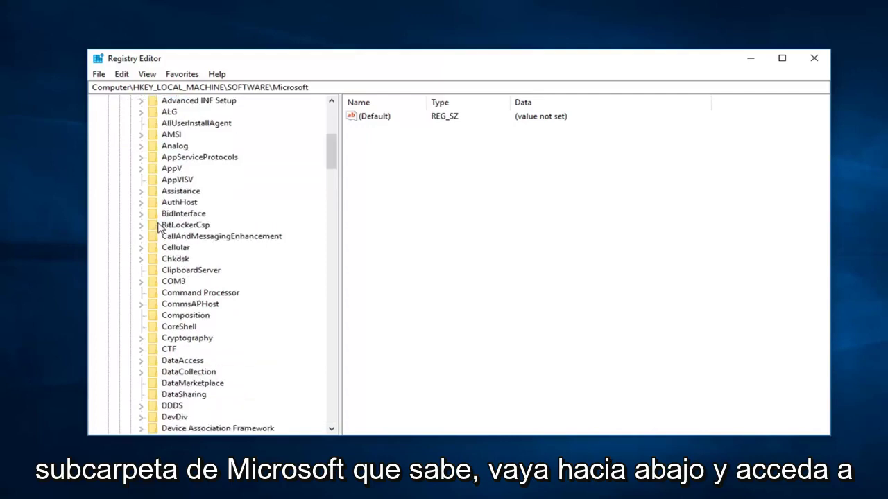
scroll(159, 228, up, 3)
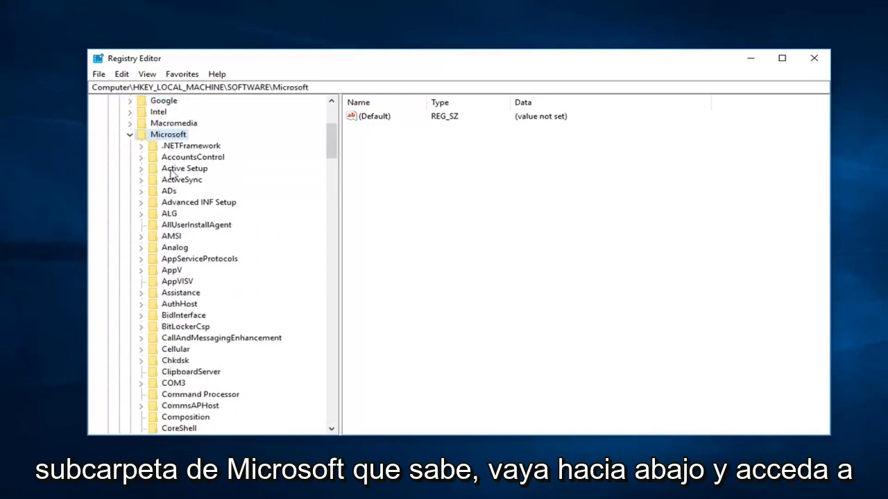
click(177, 169)
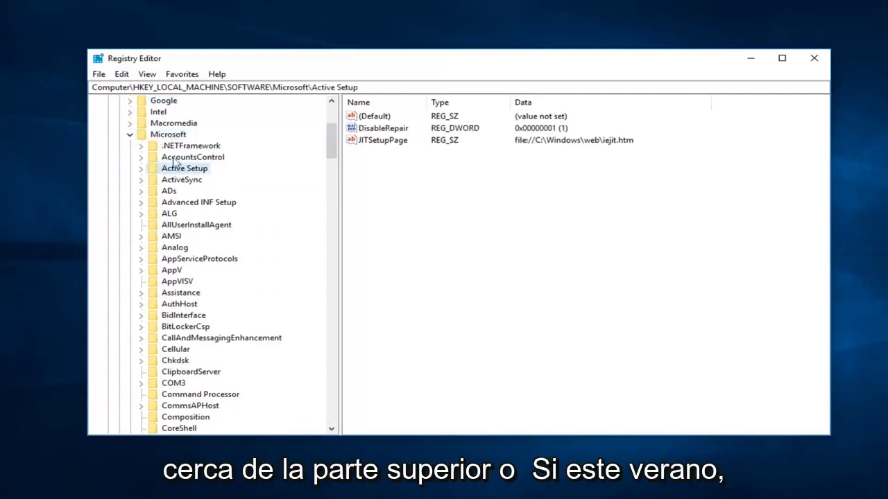
Expand Active Setup and Installed Components, widening the tree to show full GUID names.
double_click(175, 168)
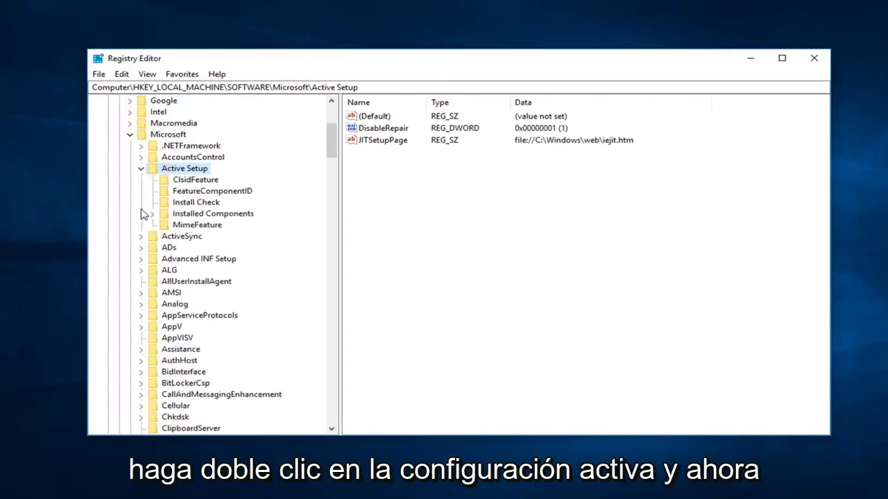
click(194, 217)
double_click(193, 216)
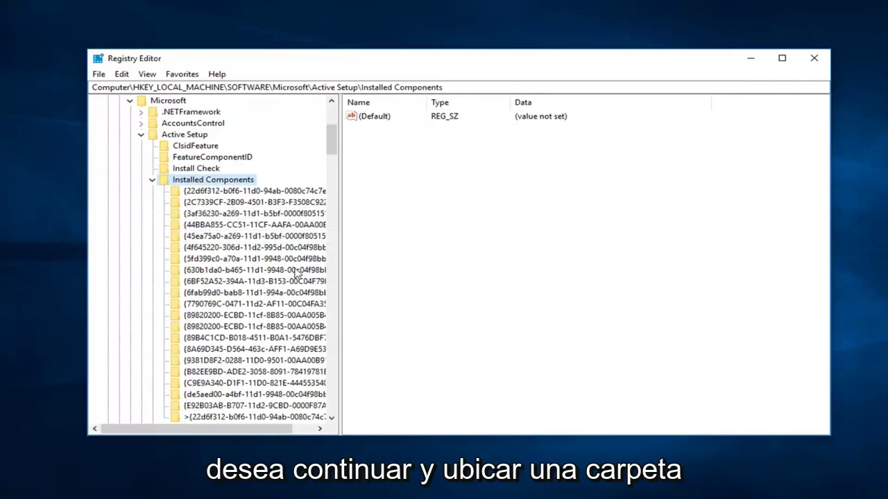
drag(339, 256, 430, 256)
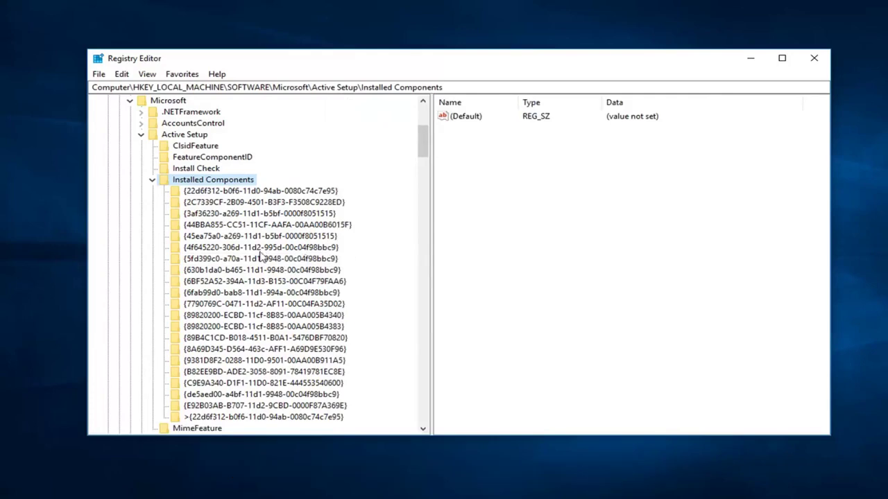
View the {89820200-ECBD-11cf-8B85-00AA005B4340} key, compare it with the 4383 key, then reselect it.
click(206, 316)
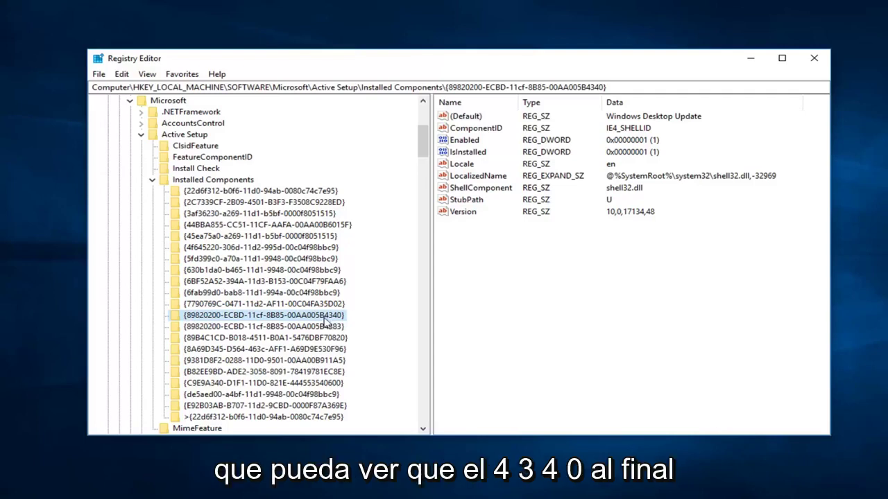
click(212, 327)
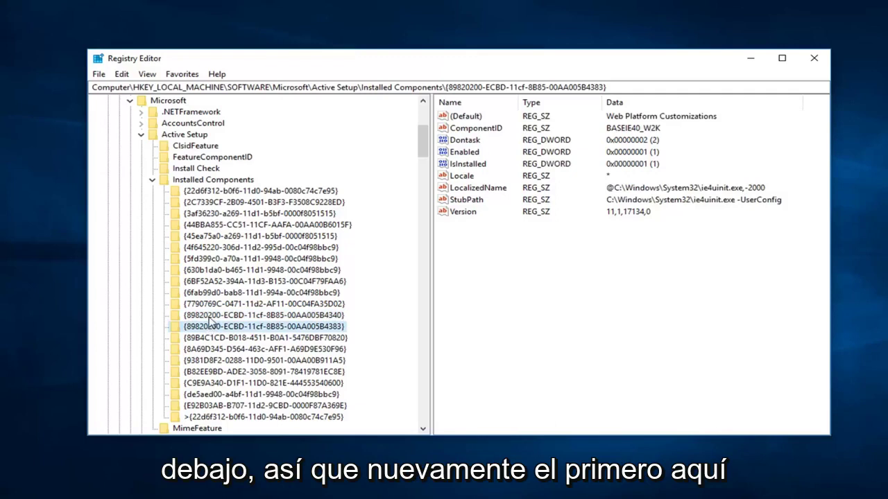
click(211, 316)
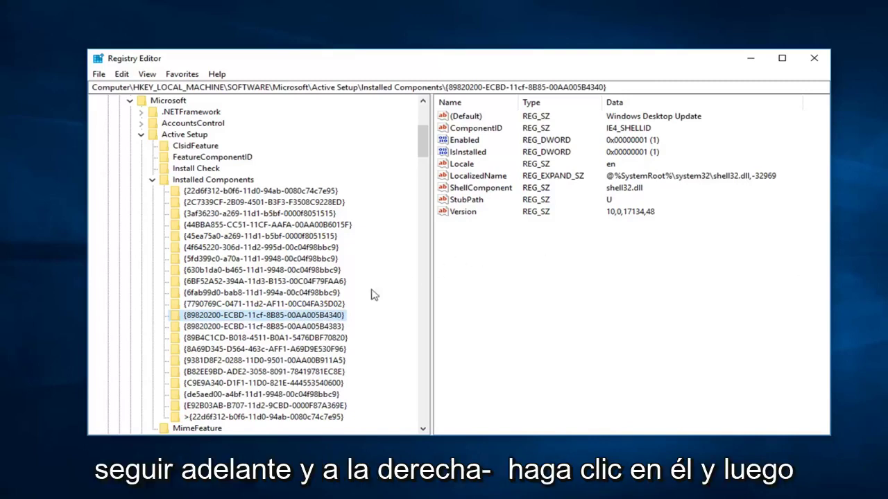
Delete the {89820200-ECBD-11cf-8B85-00AA005B4340} key, confirm the deletion, and close Registry Editor.
right_click(250, 317)
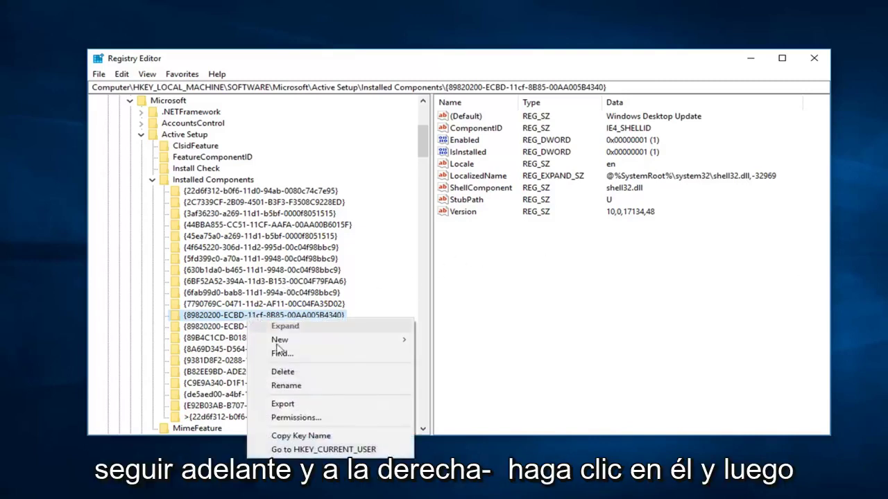
click(280, 372)
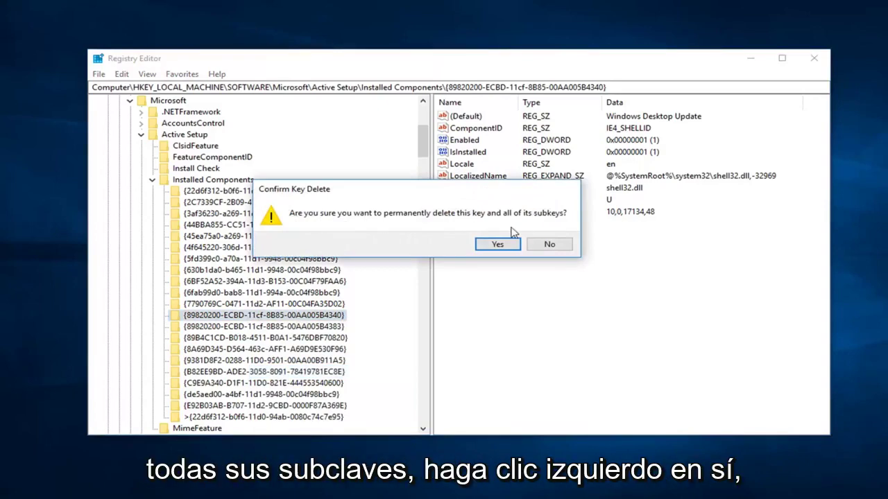
click(498, 245)
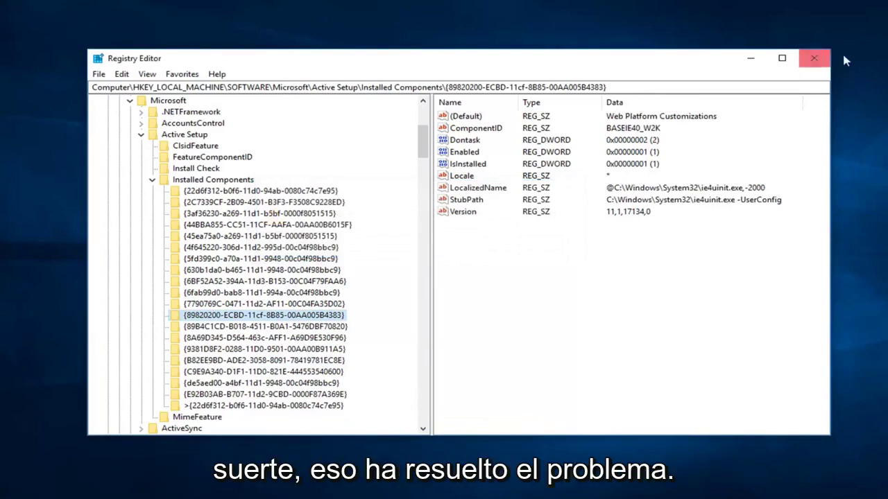
click(813, 59)
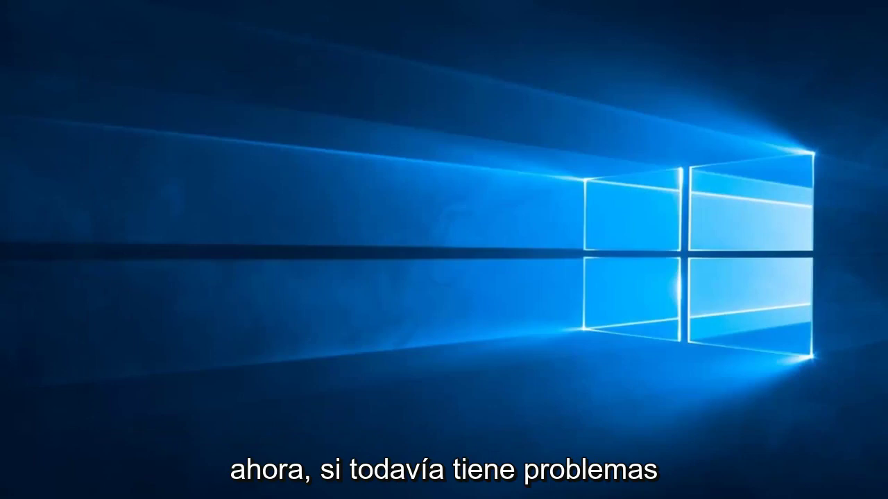